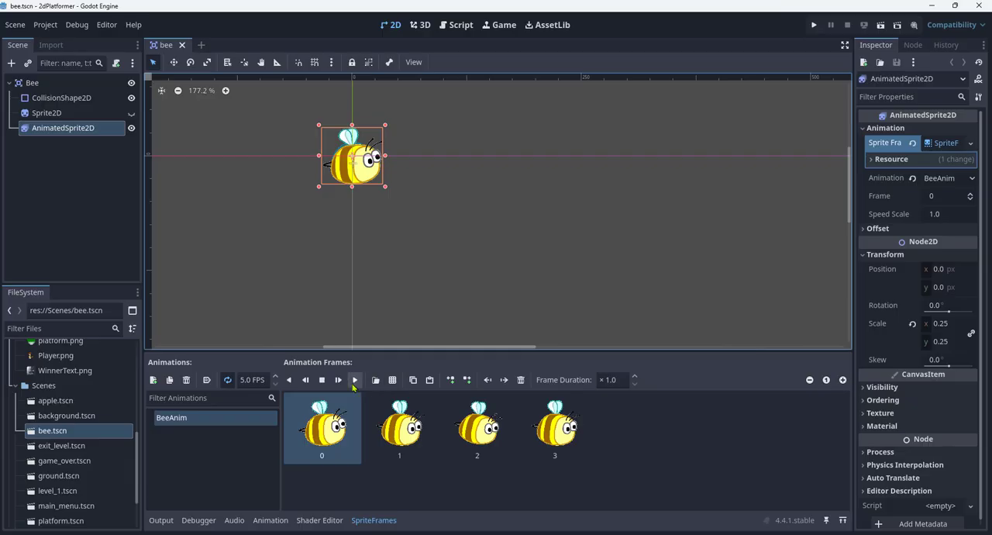
- Preview the BeeAnim sprite animation of the AnimatedSprite2D node and stop the playback
{"action": "left_click", "coordinate": [354, 381]}
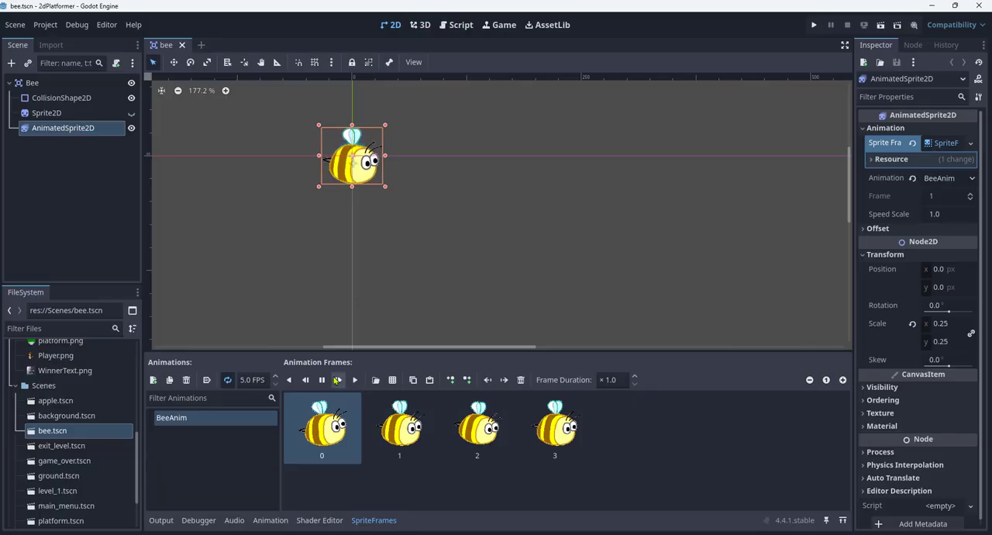
{"action": "left_click", "coordinate": [326, 382]}
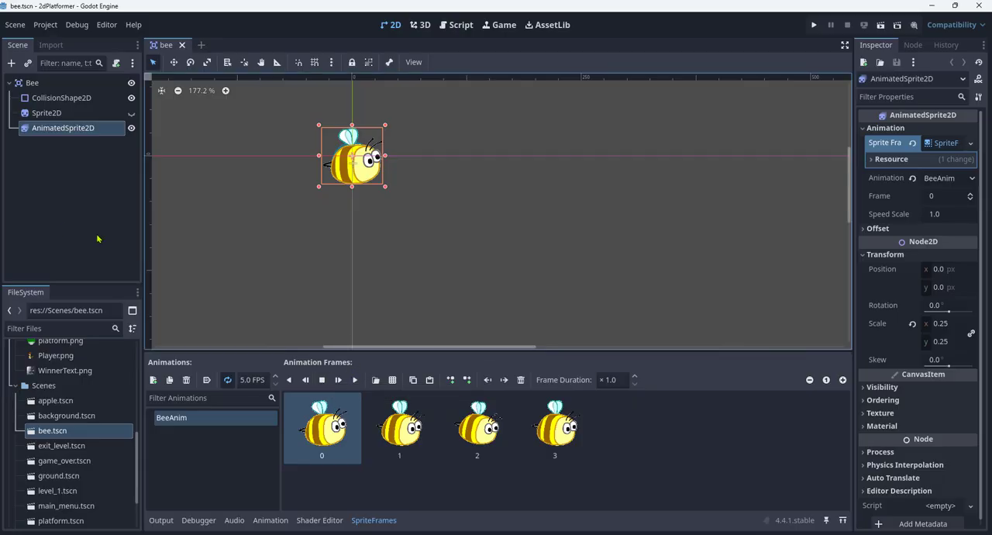
- Add an AnimationPlayer node as a child of the Bee root node
{"action": "left_click", "coordinate": [54, 85]}
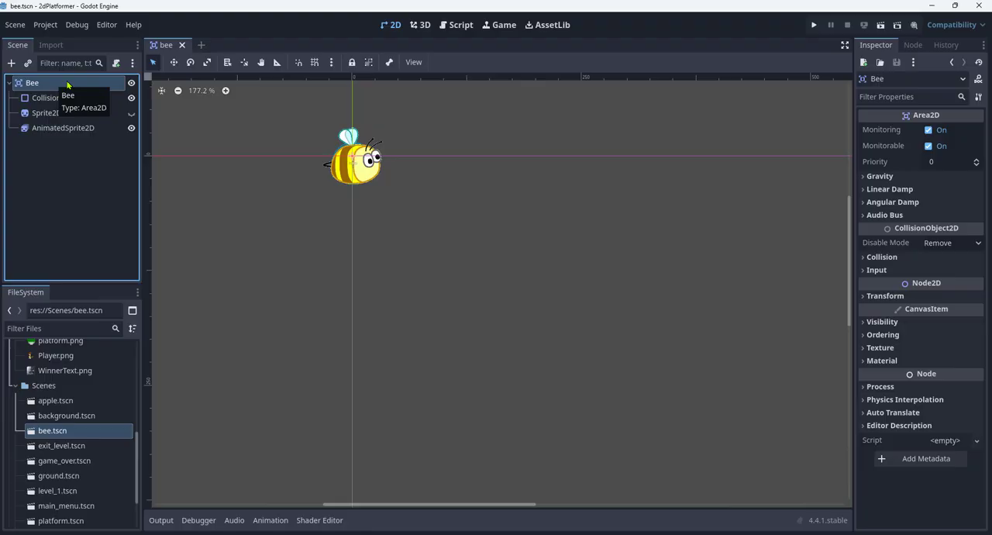
{"action": "right_click", "coordinate": [67, 85]}
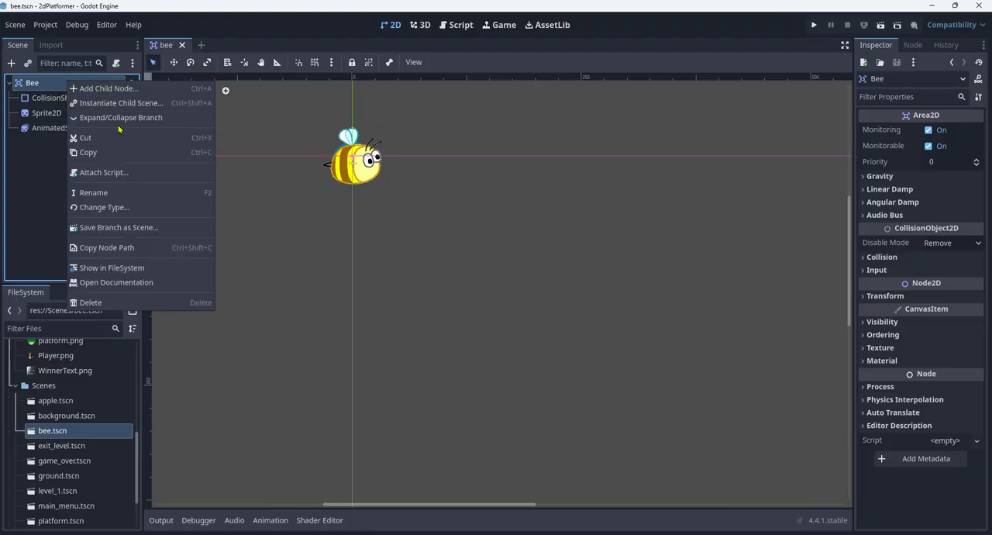
{"action": "left_click", "coordinate": [132, 90]}
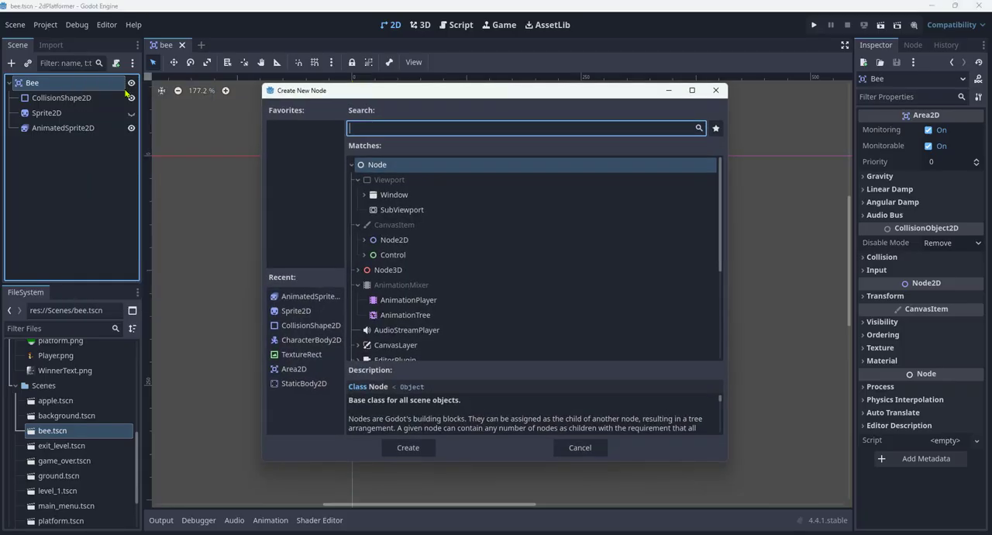
{"action": "type", "text": "animat"}
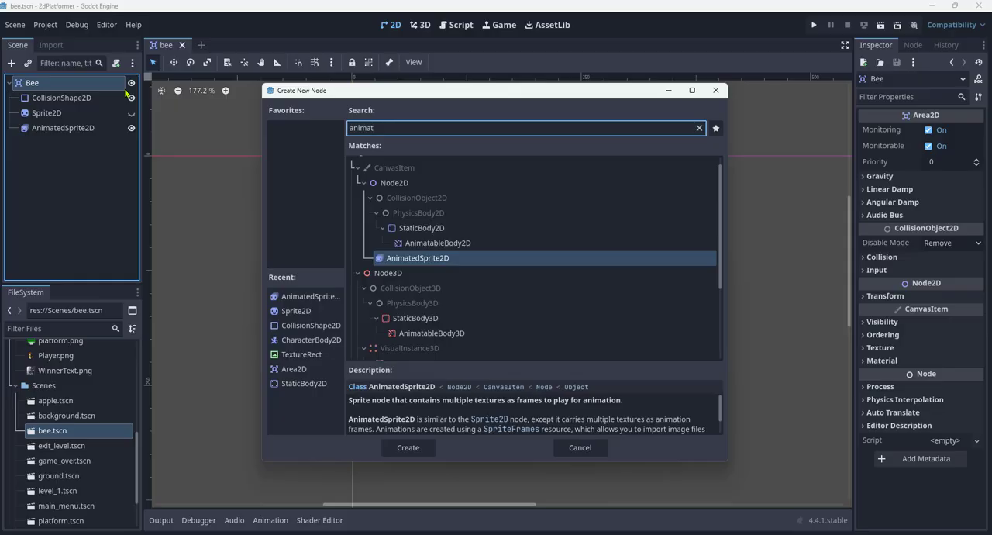
{"action": "type", "text": "ion"}
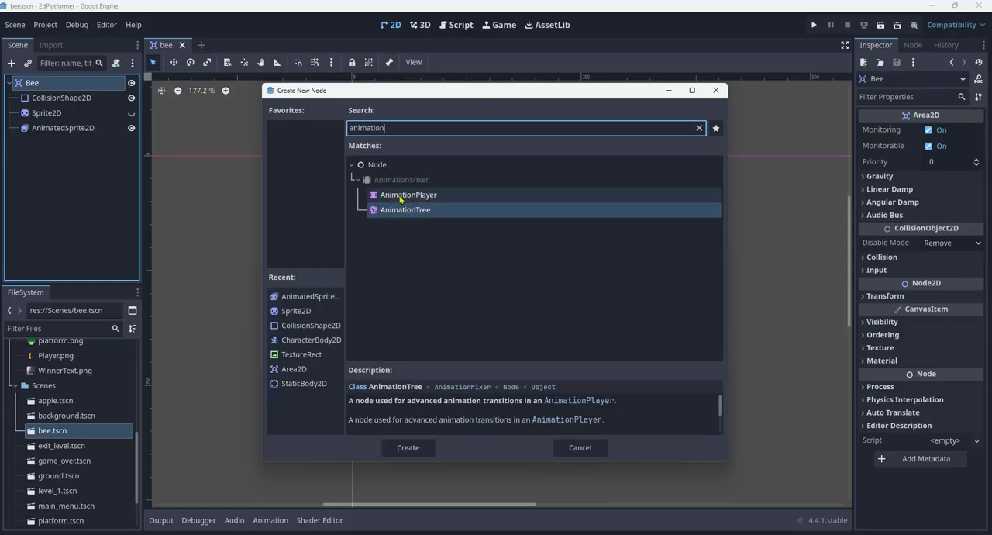
{"action": "double_click", "coordinate": [450, 197]}
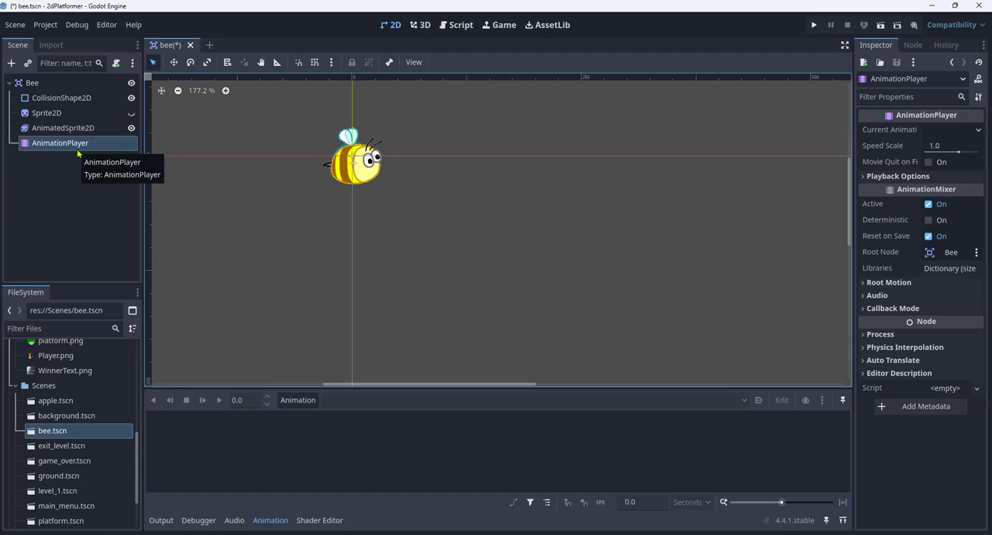
- Create a new animation named BeePatrol in the AnimationPlayer
{"action": "left_click", "coordinate": [977, 131]}
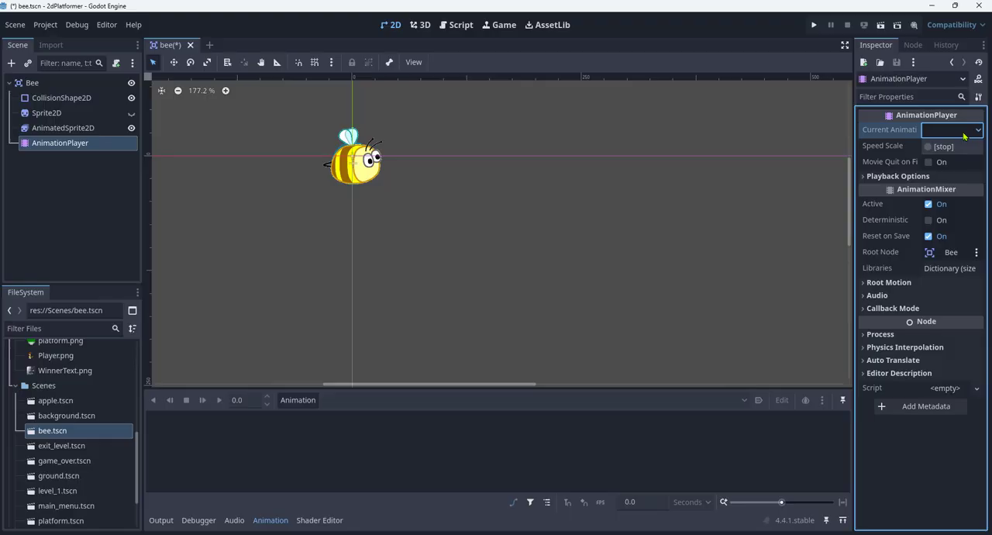
{"action": "left_click", "coordinate": [968, 457]}
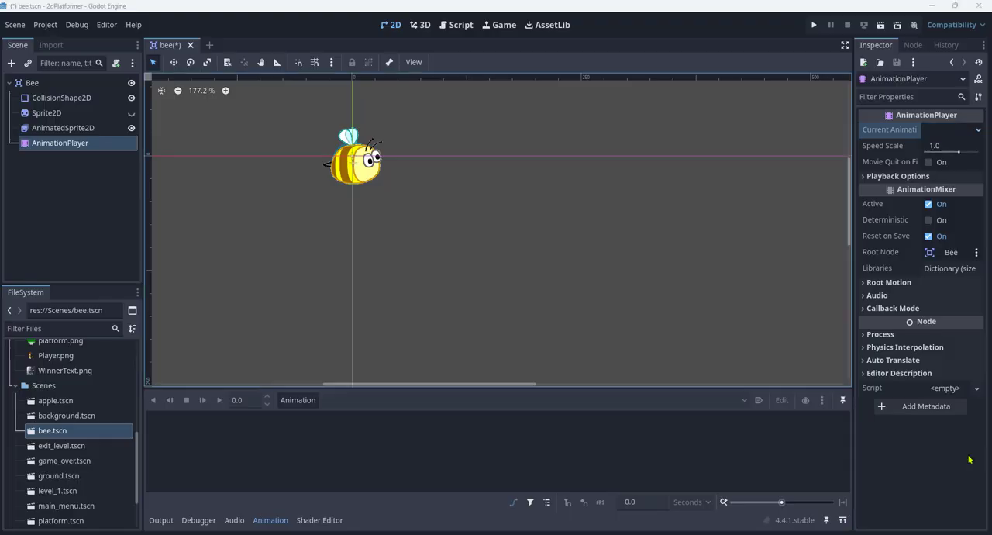
{"action": "left_click", "coordinate": [306, 403]}
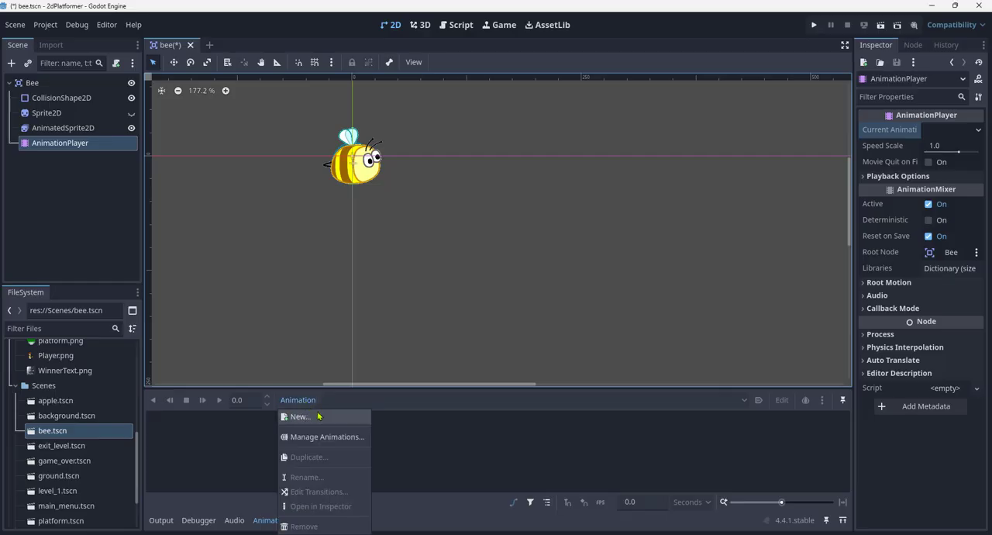
{"action": "left_click", "coordinate": [300, 417]}
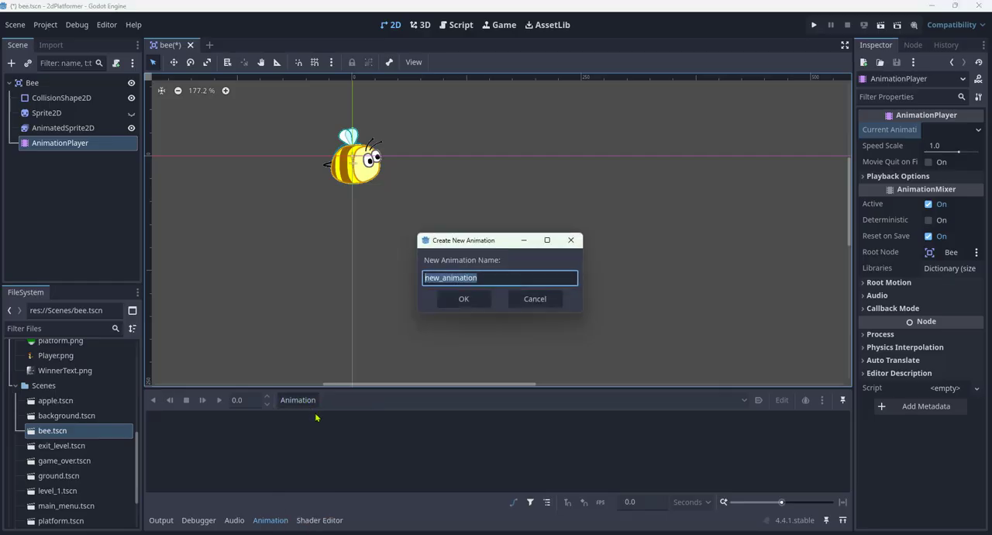
{"action": "type", "text": "B"}
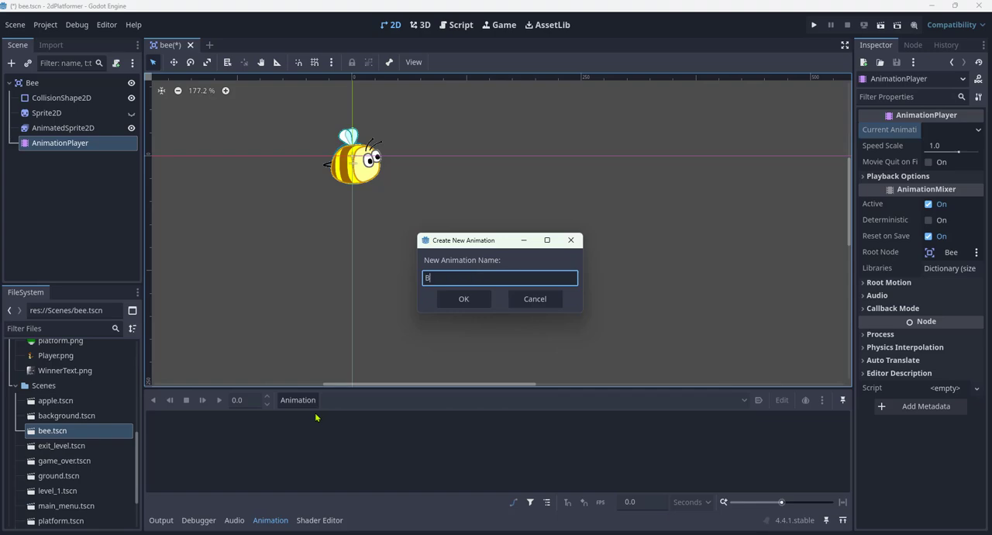
{"action": "type", "text": "eePatrol"}
{"action": "left_click", "coordinate": [463, 299]}
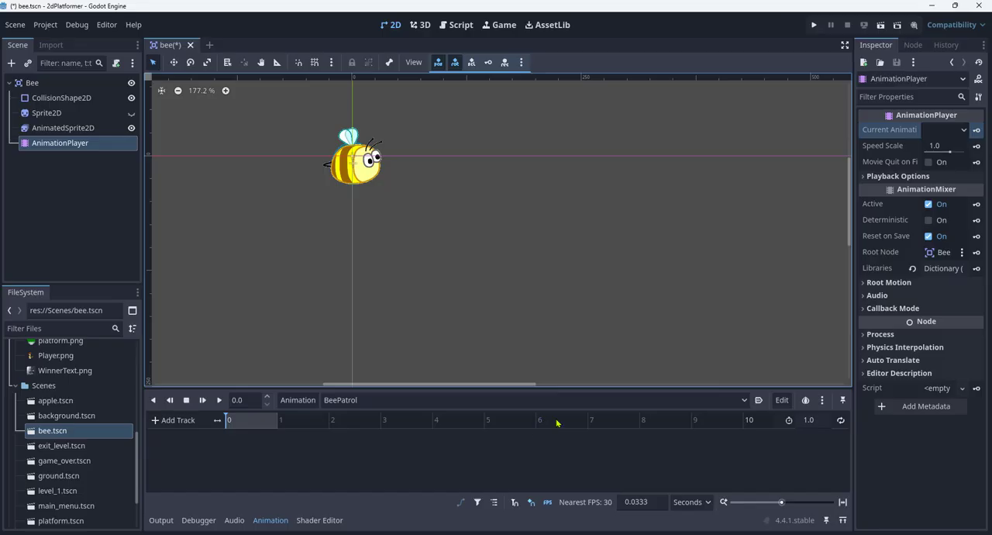
- Set the length of the BeePatrol animation to 6 seconds
{"action": "left_click", "coordinate": [814, 421]}
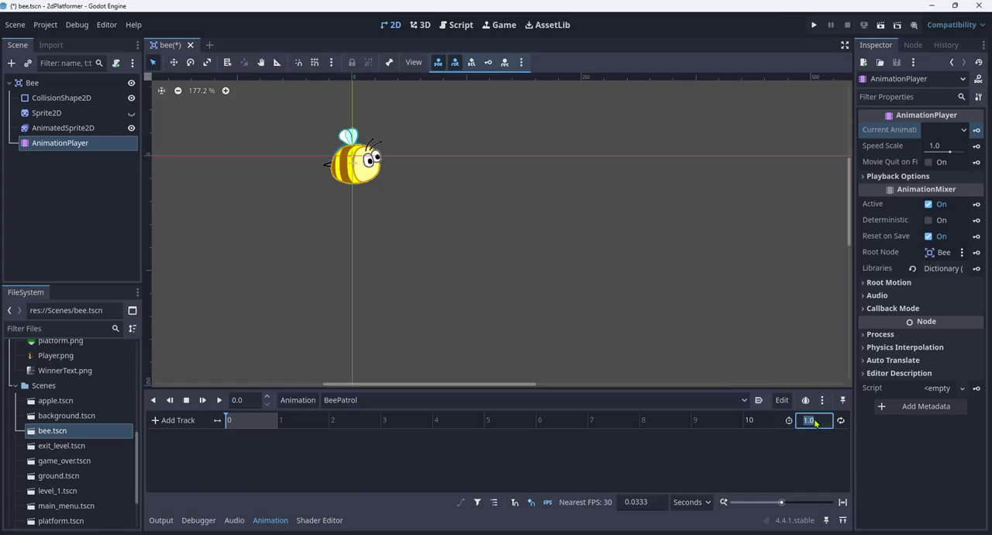
{"action": "type", "text": "6"}
{"action": "key", "text": "Return"}
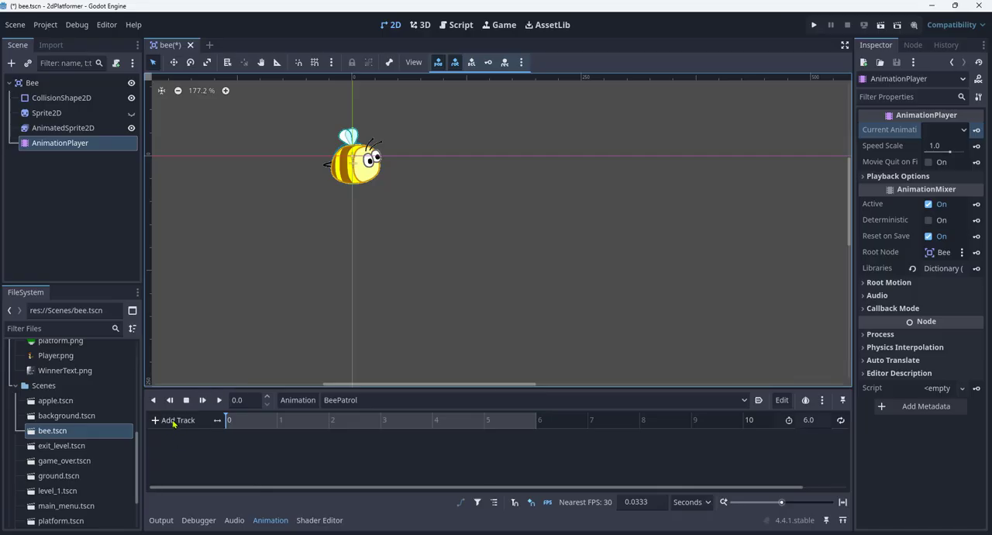
- Add a property track to BeePatrol that animates the position of the Bee root node
{"action": "left_click", "coordinate": [175, 420]}
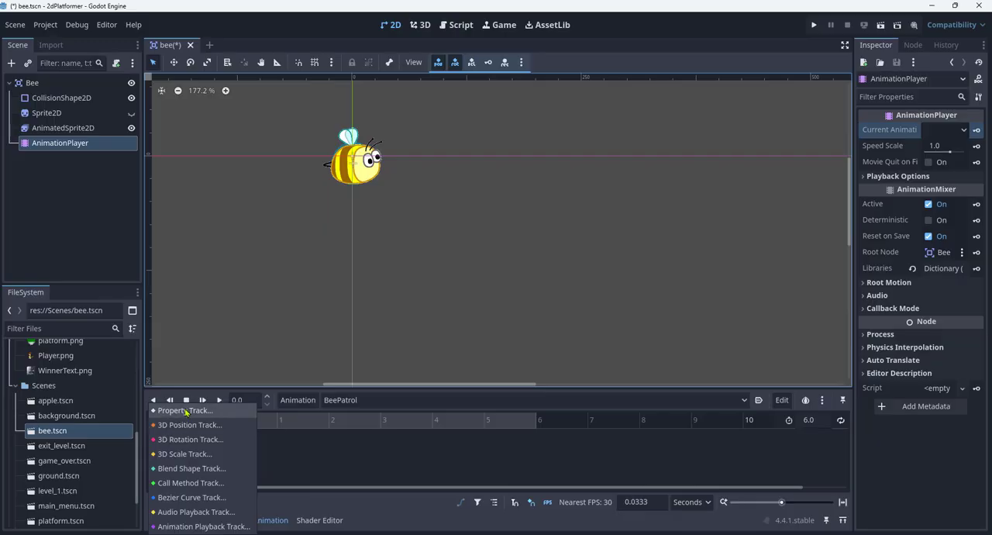
{"action": "left_click", "coordinate": [184, 411]}
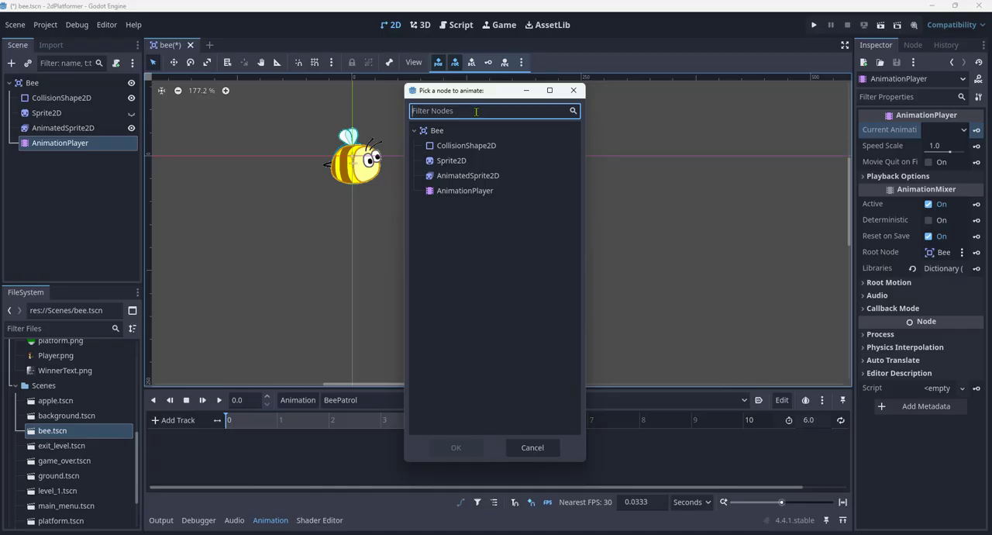
{"action": "type", "text": "p"}
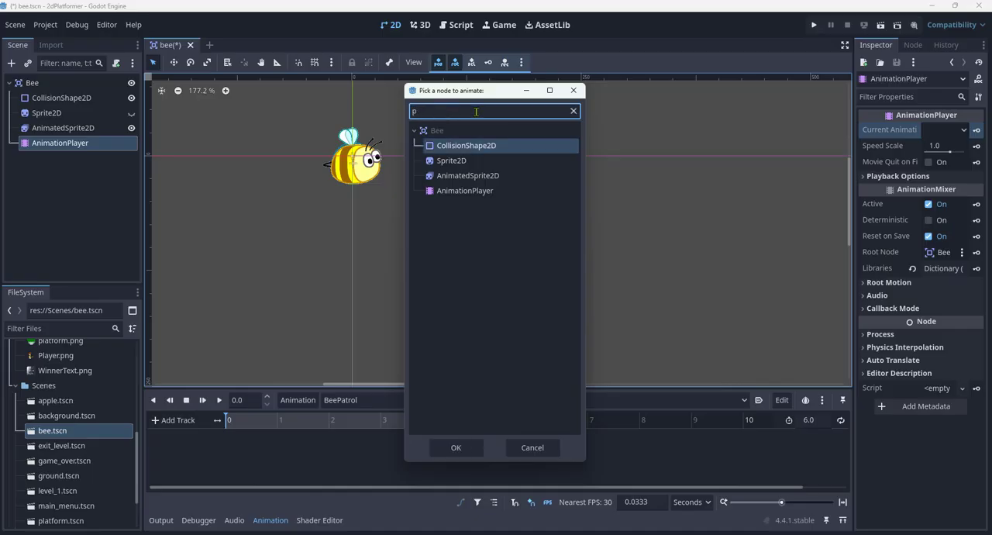
{"action": "key", "text": "BackSpace"}
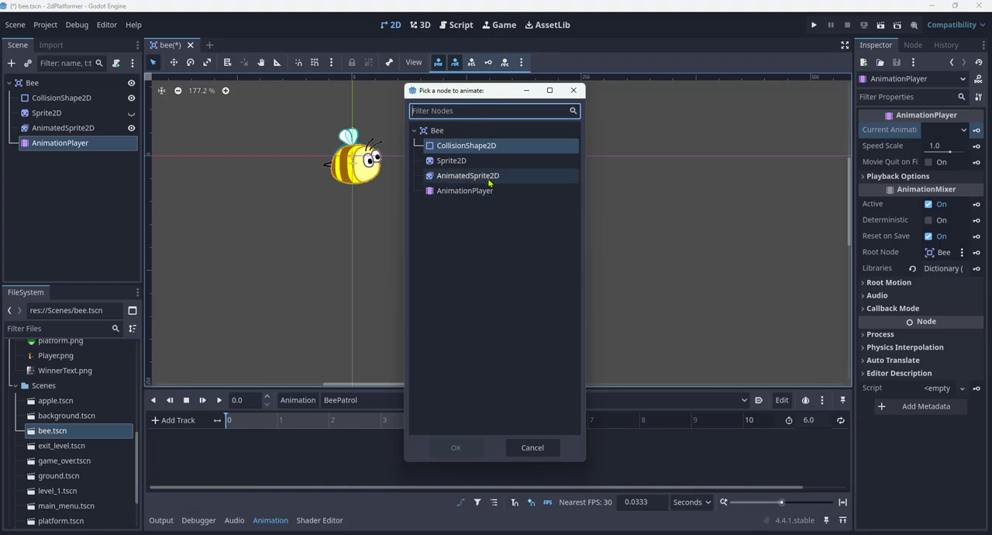
{"action": "left_click", "coordinate": [446, 133]}
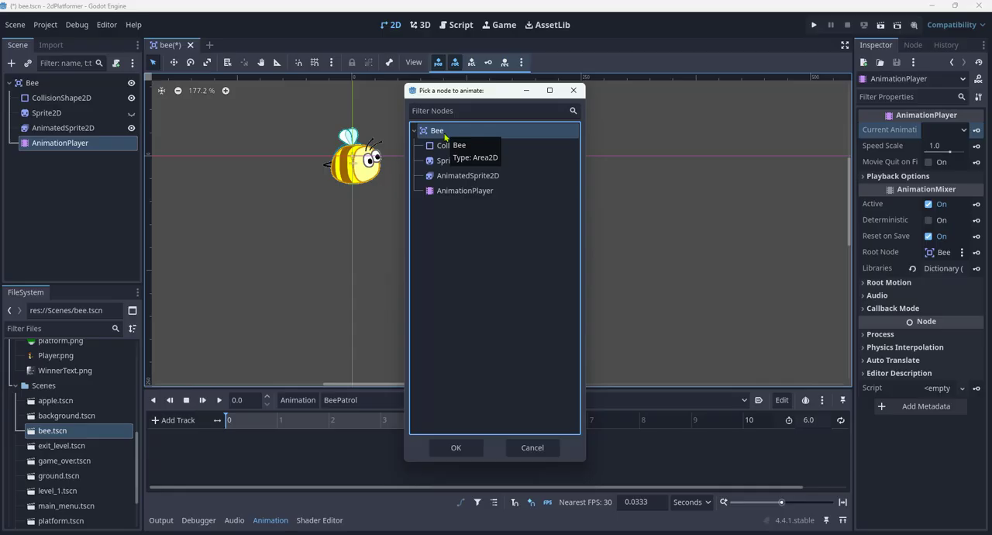
{"action": "left_click", "coordinate": [468, 449]}
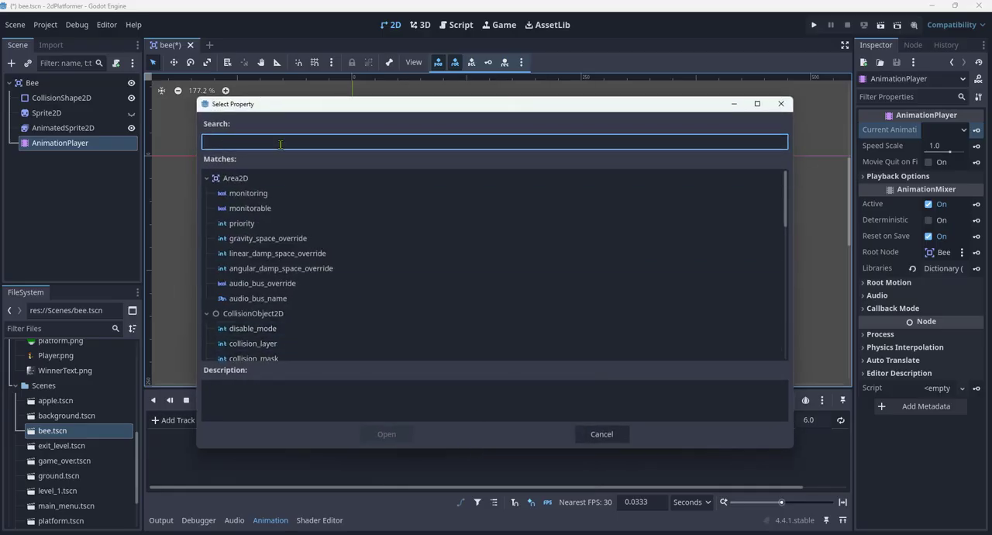
{"action": "type", "text": "posi"}
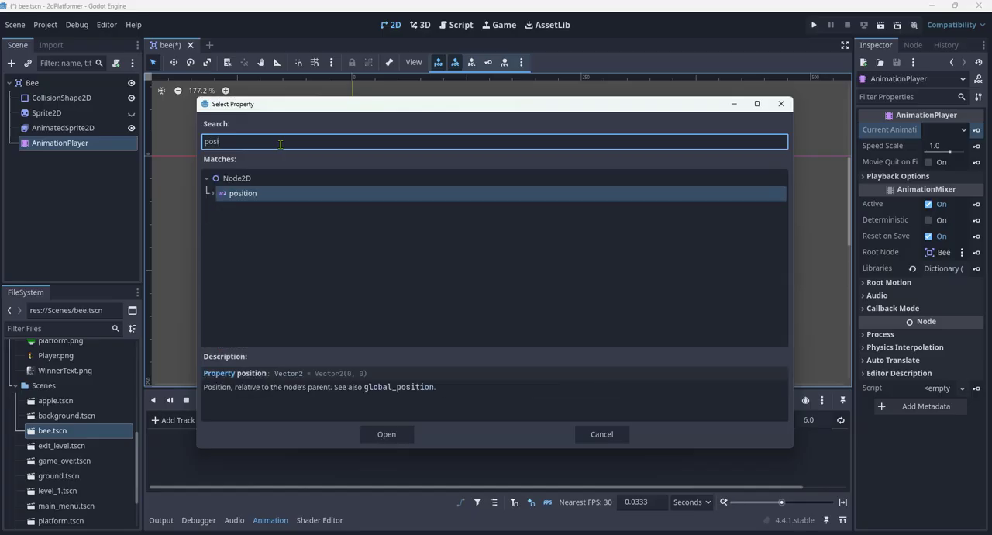
{"action": "type", "text": "tion"}
{"action": "double_click", "coordinate": [243, 193]}
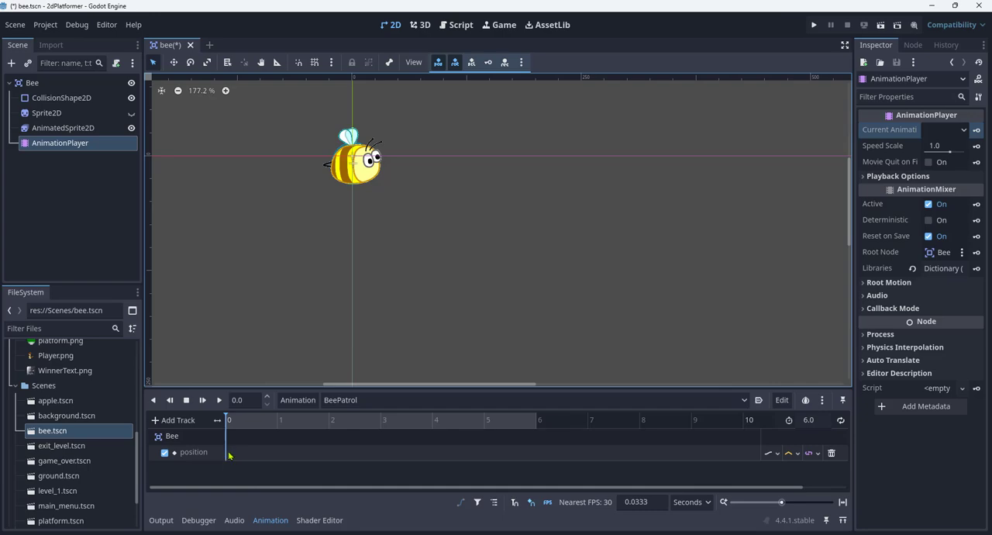
- Insert a key at the start of the Bee position track and open its properties
{"action": "left_click", "coordinate": [225, 457]}
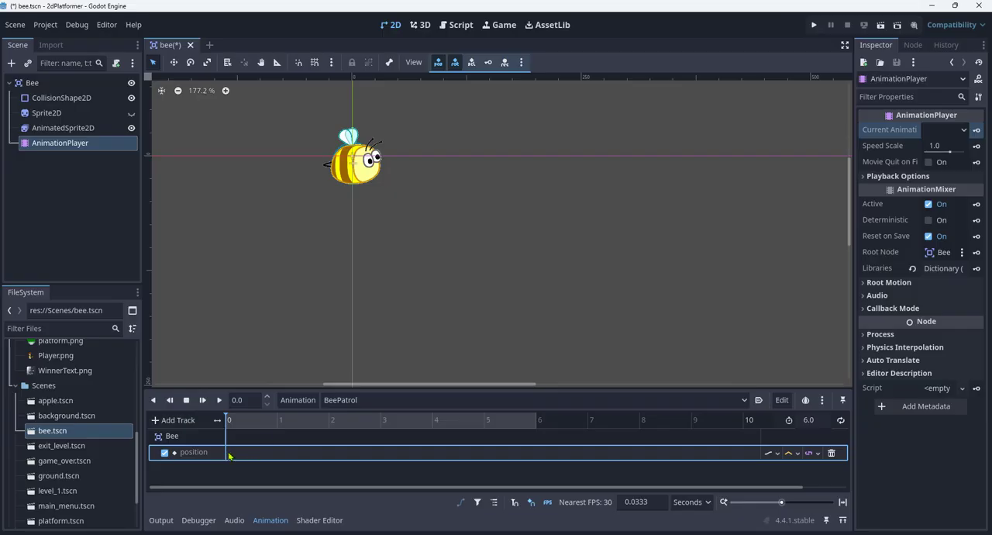
{"action": "right_click", "coordinate": [230, 456]}
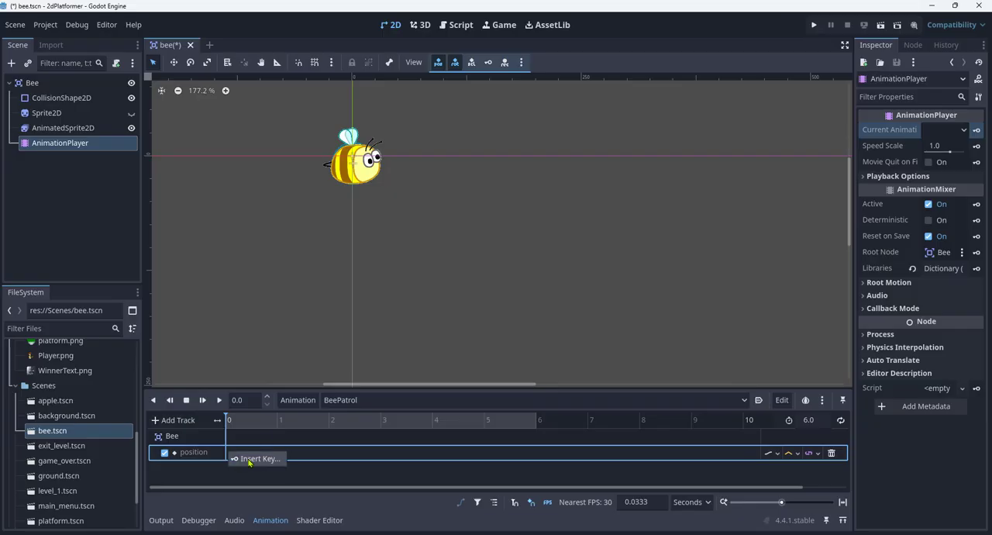
{"action": "left_click", "coordinate": [255, 459]}
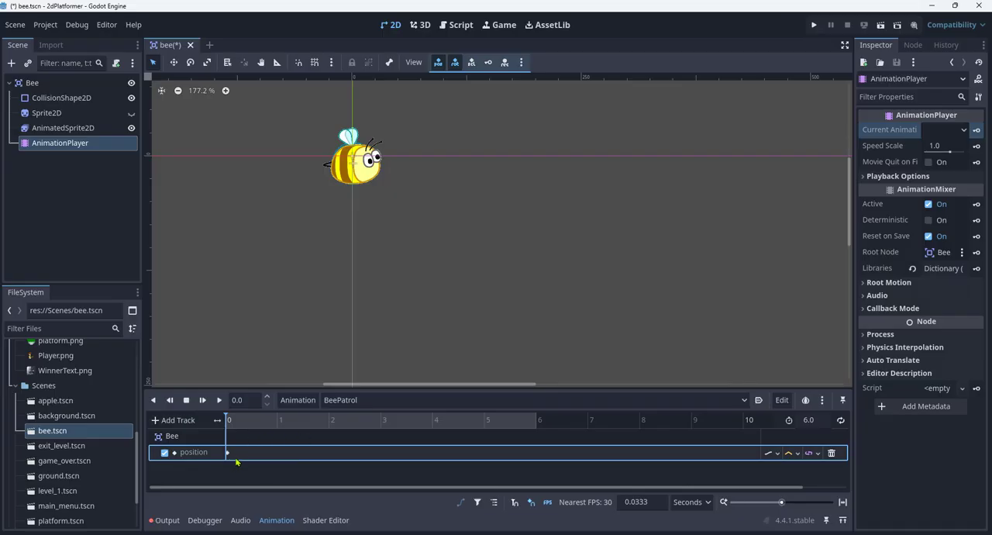
{"action": "mouse_move", "coordinate": [229, 454]}
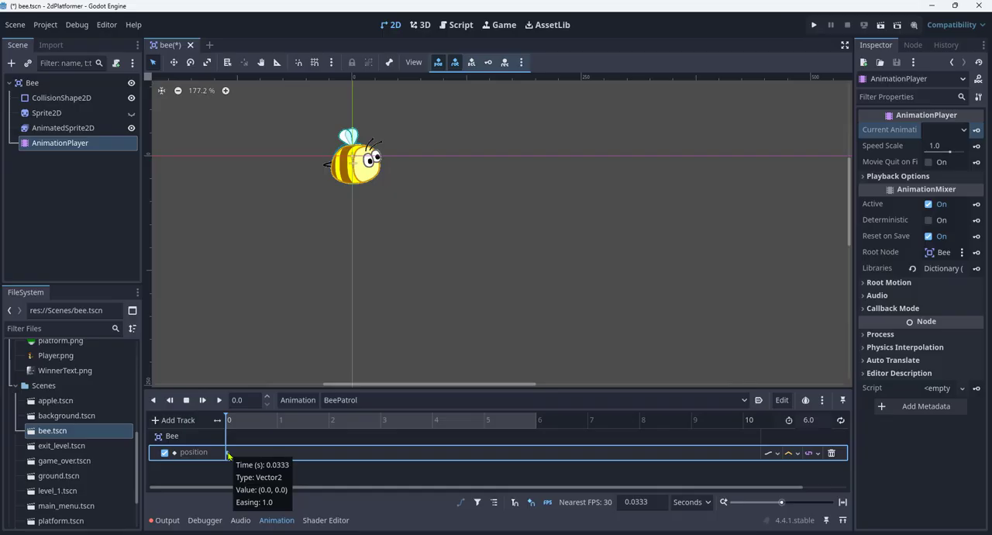
{"action": "left_click", "coordinate": [227, 453]}
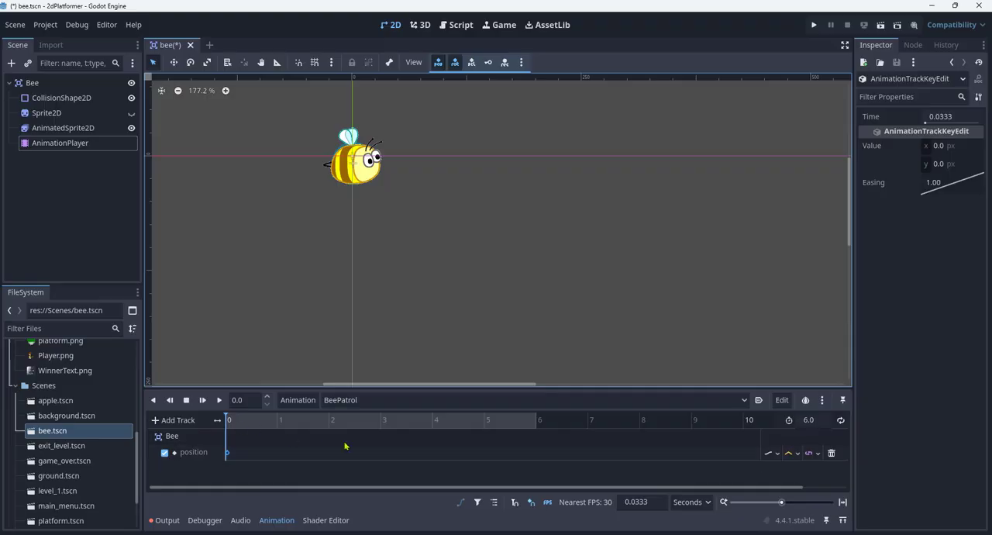
- Move the playhead to 3 seconds and insert a second key on the Bee position track there
{"action": "left_click", "coordinate": [384, 420]}
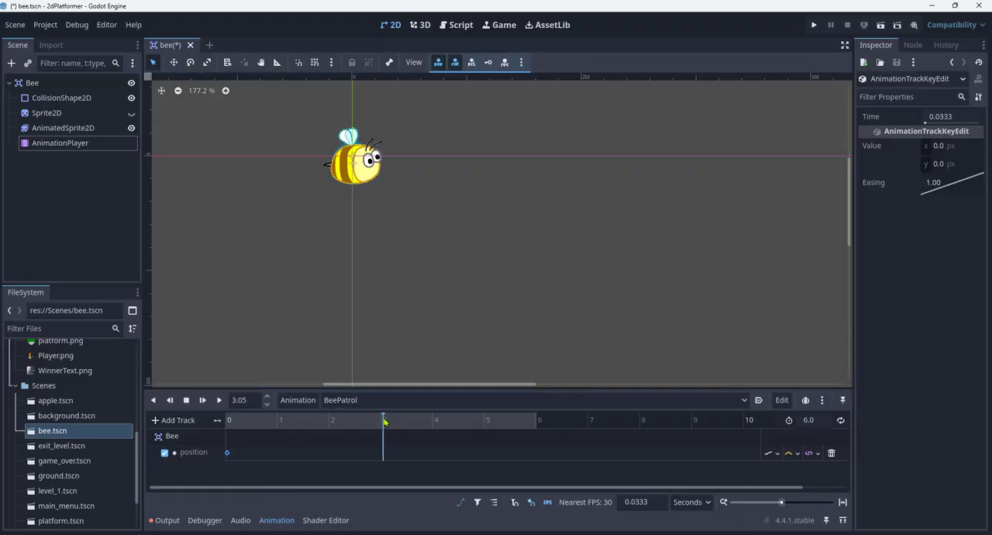
{"action": "left_click", "coordinate": [254, 399]}
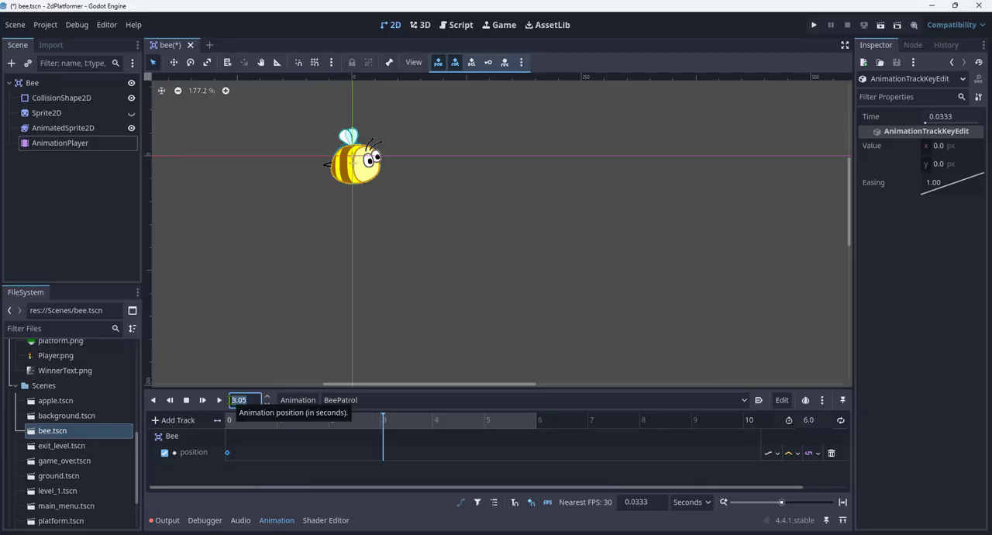
{"action": "type", "text": "3"}
{"action": "key", "text": "Return"}
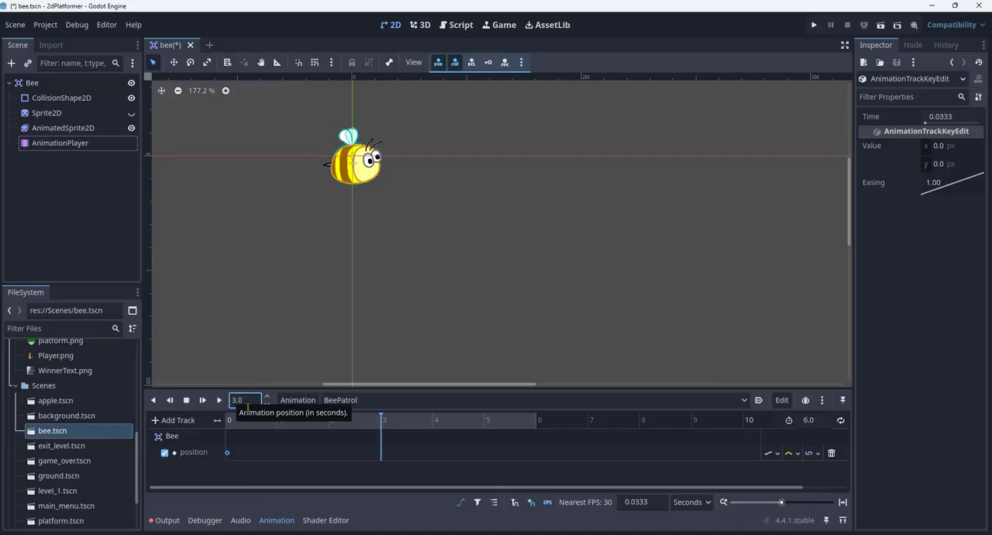
{"action": "right_click", "coordinate": [381, 457]}
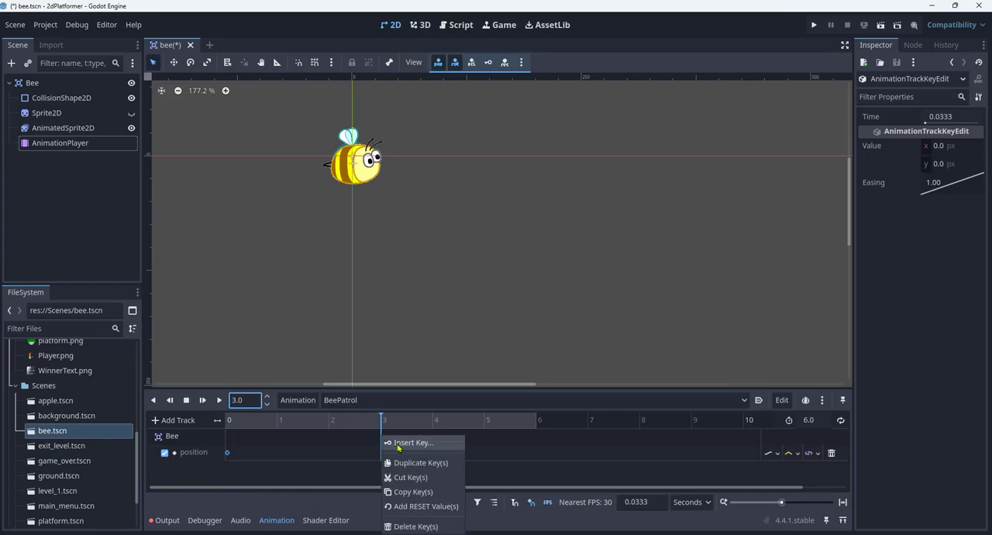
{"action": "left_click", "coordinate": [399, 443]}
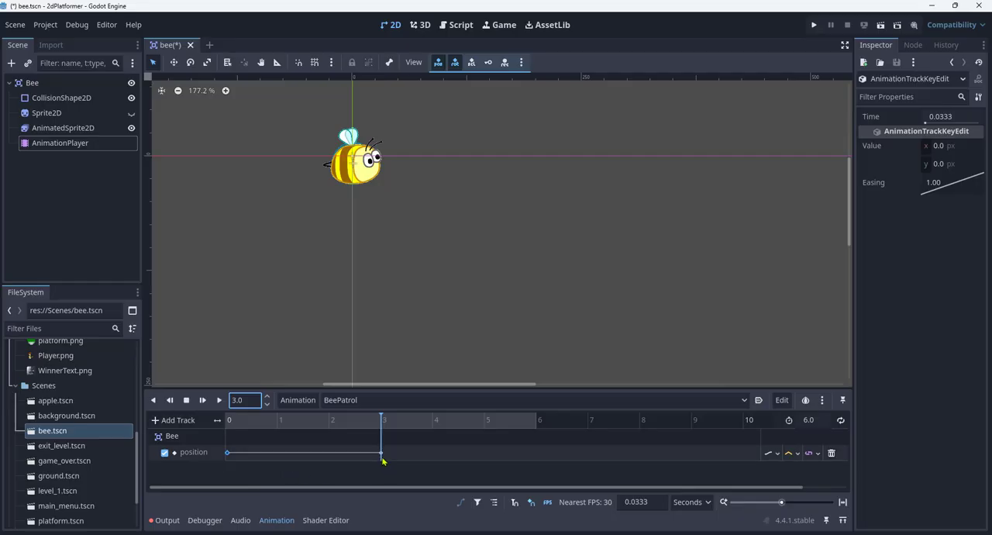
- Set the y value of the Bee position key at 3 seconds to 100 px, after first trying -20 px
{"action": "mouse_move", "coordinate": [381, 457]}
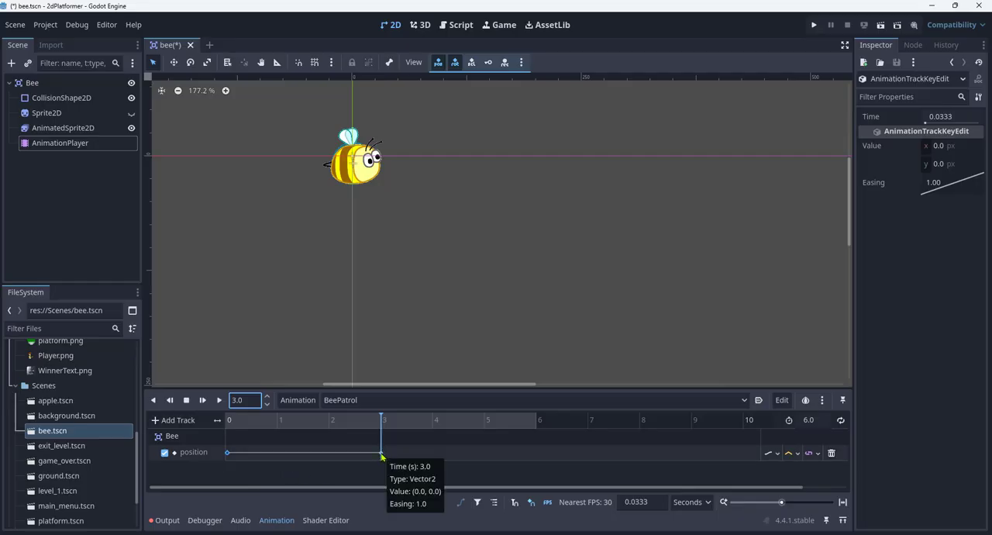
{"action": "left_click", "coordinate": [381, 453]}
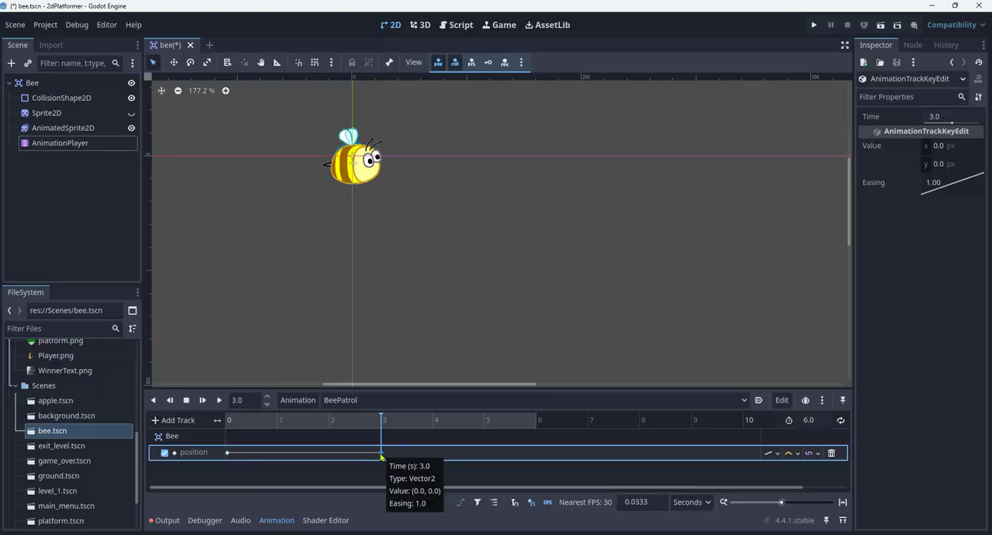
{"action": "mouse_move", "coordinate": [382, 458]}
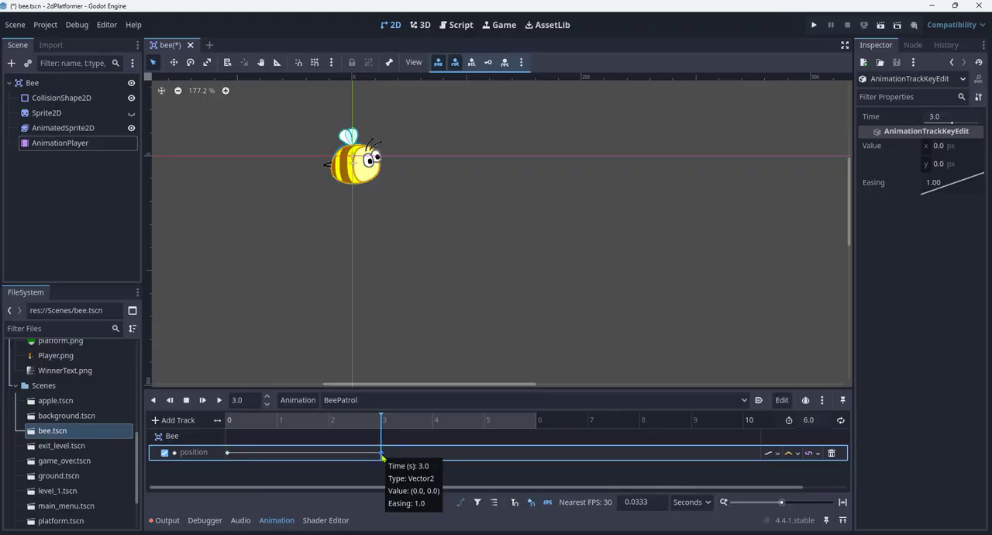
{"action": "left_click", "coordinate": [951, 165]}
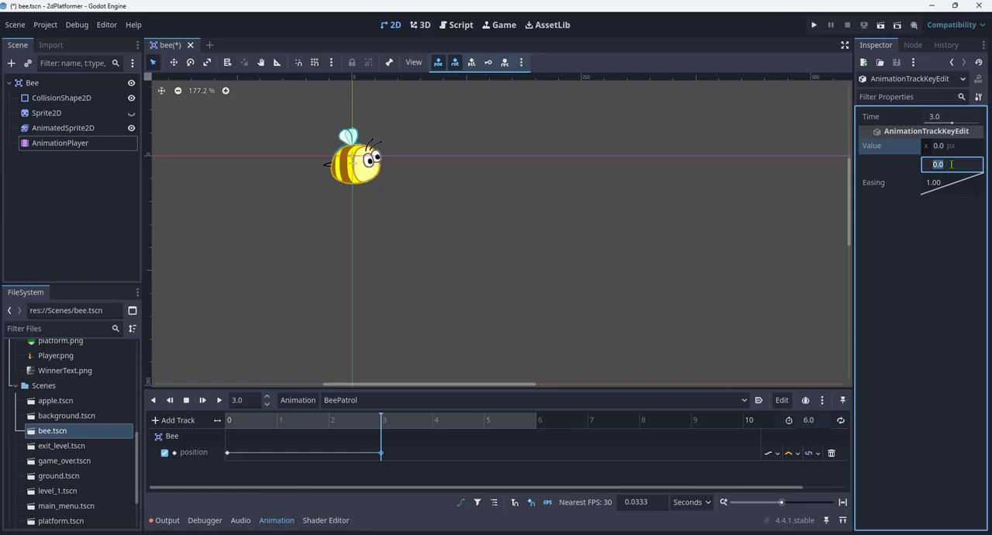
{"action": "type", "text": "-20"}
{"action": "key", "text": "Return"}
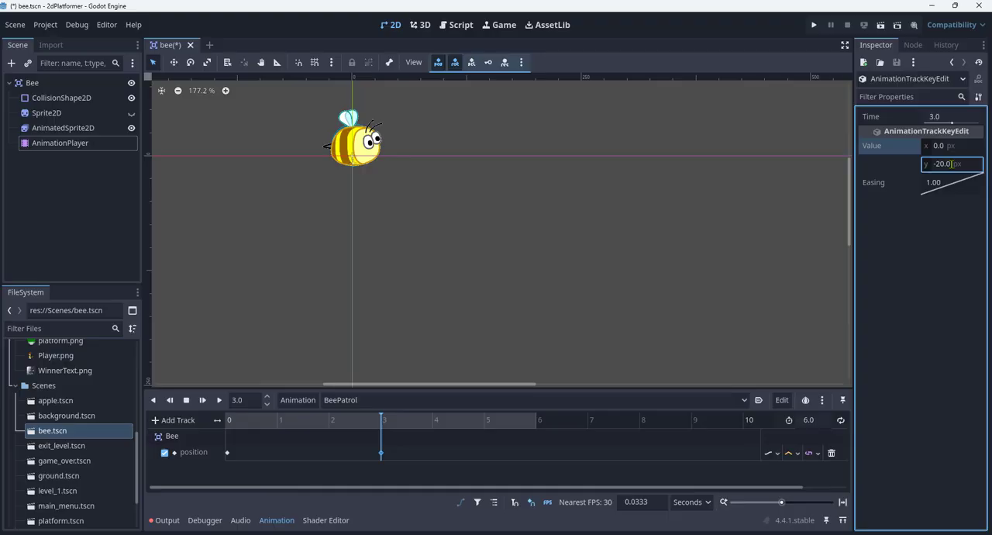
{"action": "left_click", "coordinate": [965, 165]}
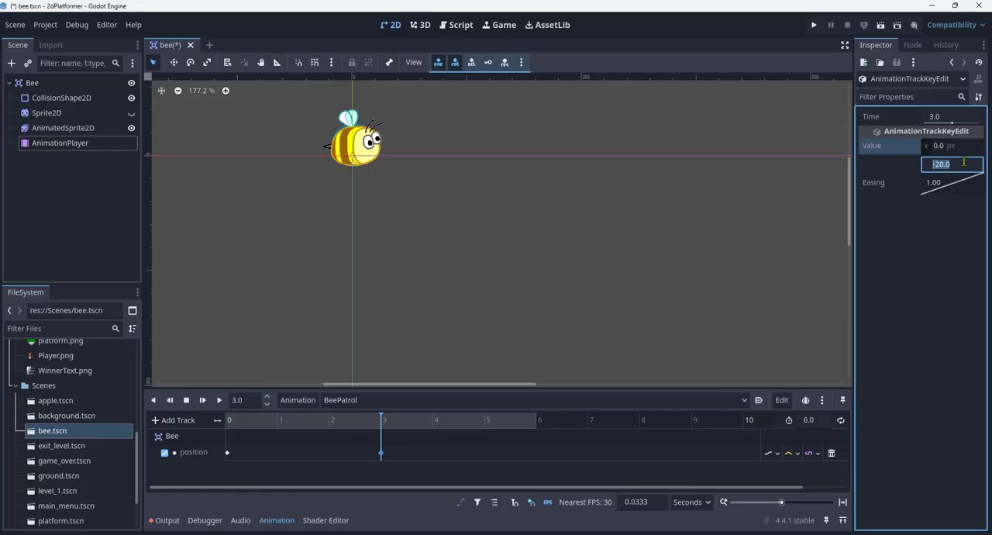
{"action": "type", "text": "100"}
{"action": "key", "text": "Return"}
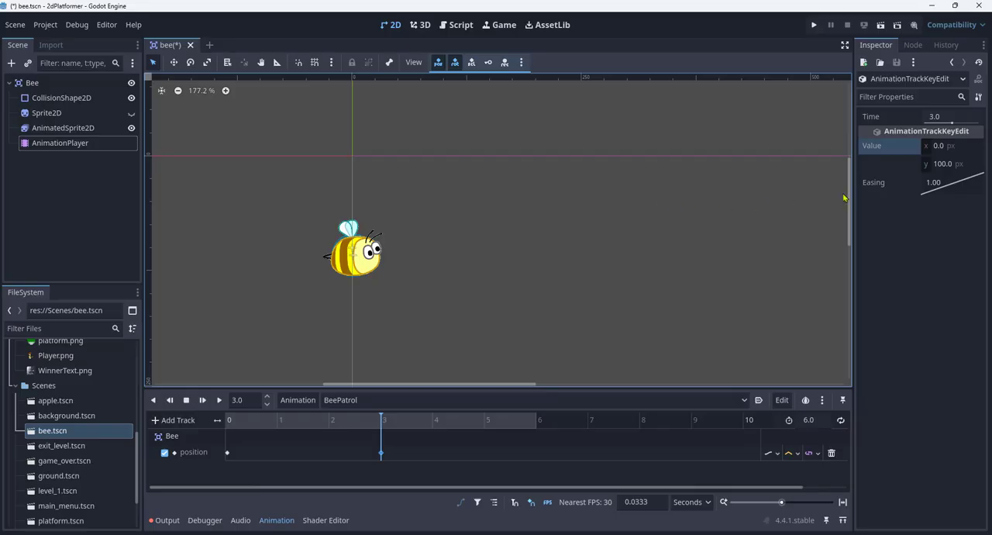
{"action": "left_click", "coordinate": [381, 454]}
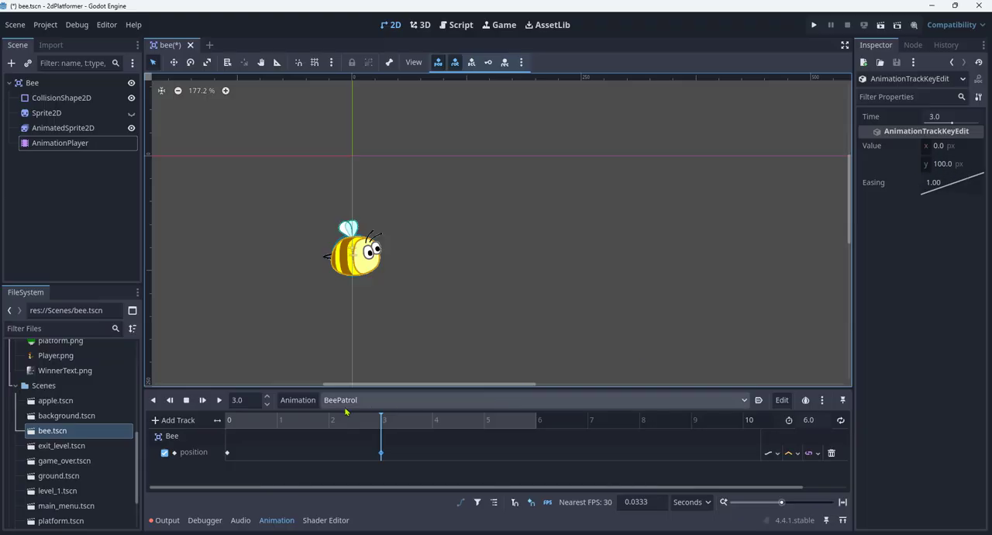
- Scrub the BeePatrol timeline between 0 and 3 seconds to preview the bee's vertical movement
{"action": "left_click_drag", "start_coordinate": [381, 418], "coordinate": [224, 426]}
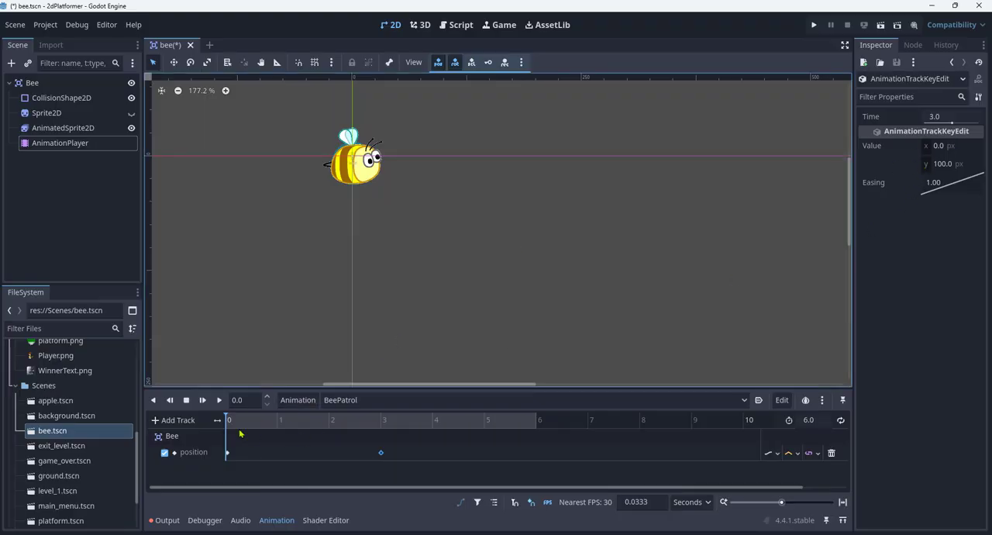
{"action": "left_click", "coordinate": [229, 419]}
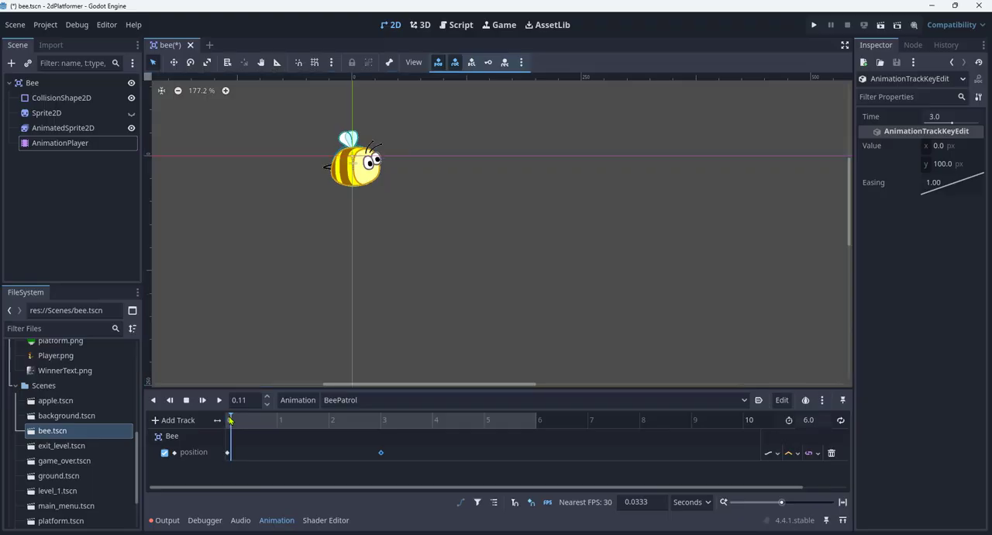
{"action": "left_click_drag", "start_coordinate": [229, 419], "coordinate": [382, 424]}
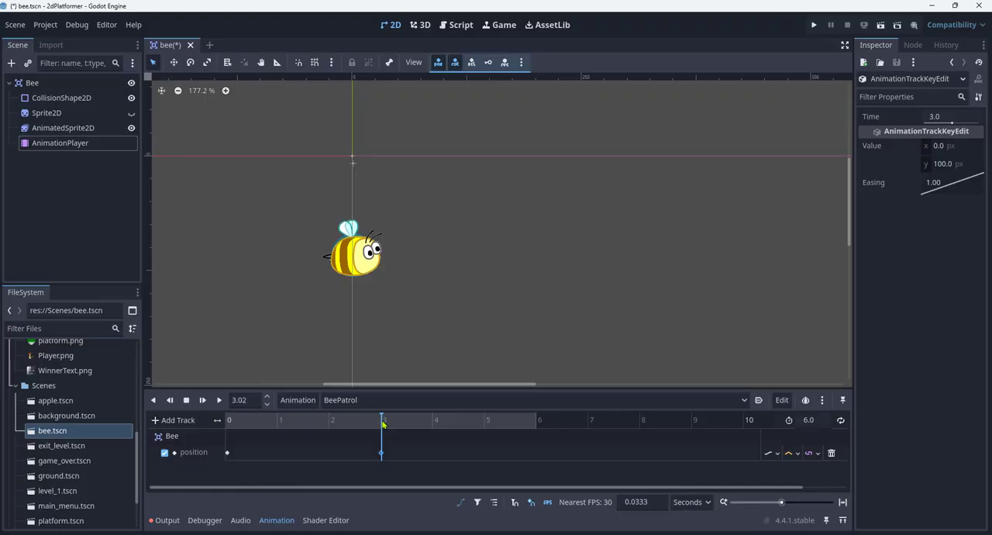
- Move the playhead to 6 seconds and insert a third key on the Bee position track there
{"action": "left_click_drag", "start_coordinate": [382, 424], "coordinate": [541, 420]}
{"action": "left_click", "coordinate": [537, 455]}
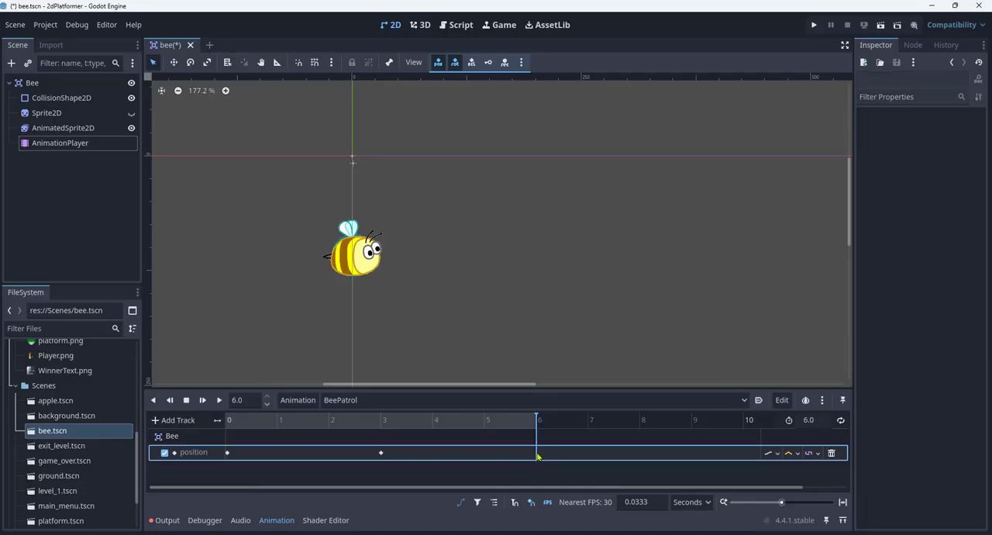
{"action": "right_click", "coordinate": [537, 456]}
{"action": "left_click", "coordinate": [557, 463]}
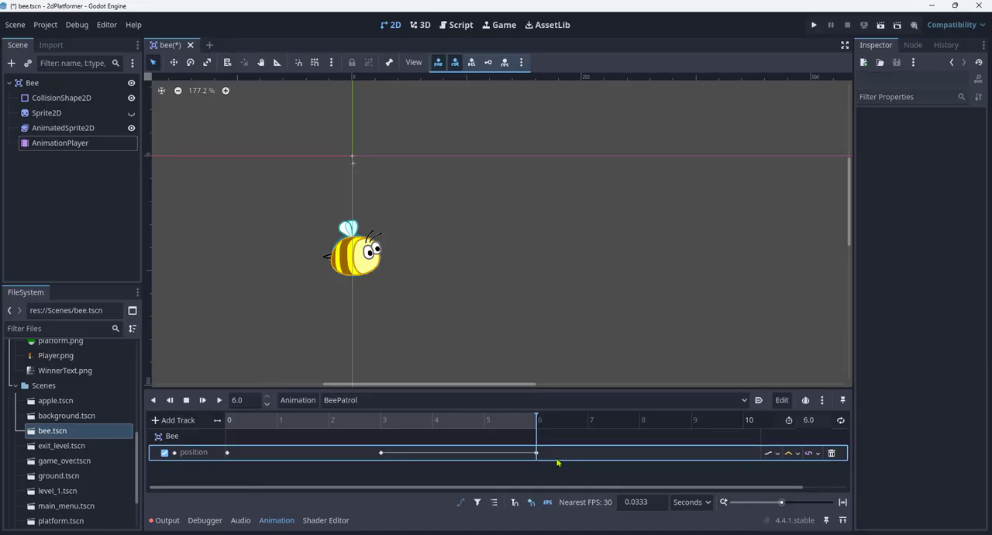
- Set the y value of the Bee position key at 6 seconds to 0 px
{"action": "left_click", "coordinate": [536, 453]}
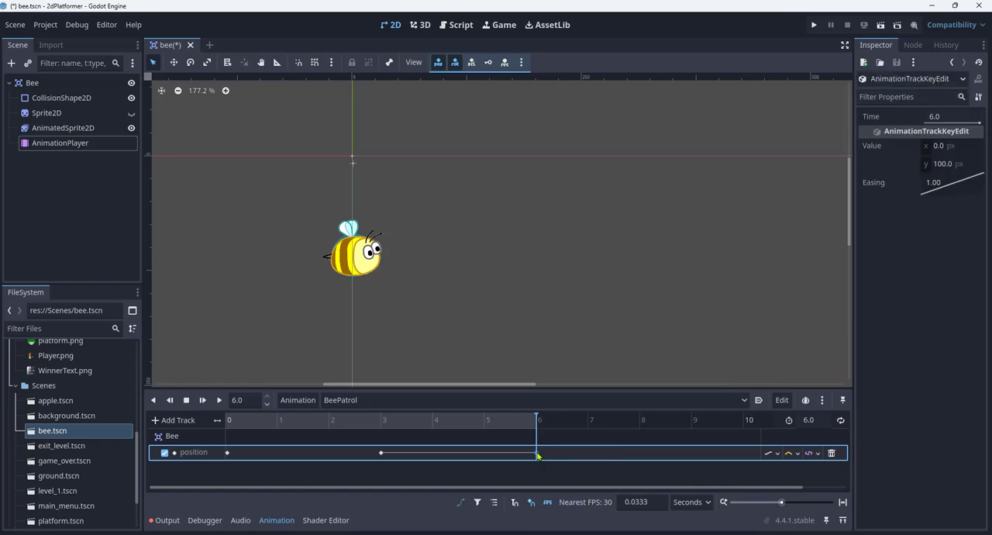
{"action": "left_click", "coordinate": [950, 165]}
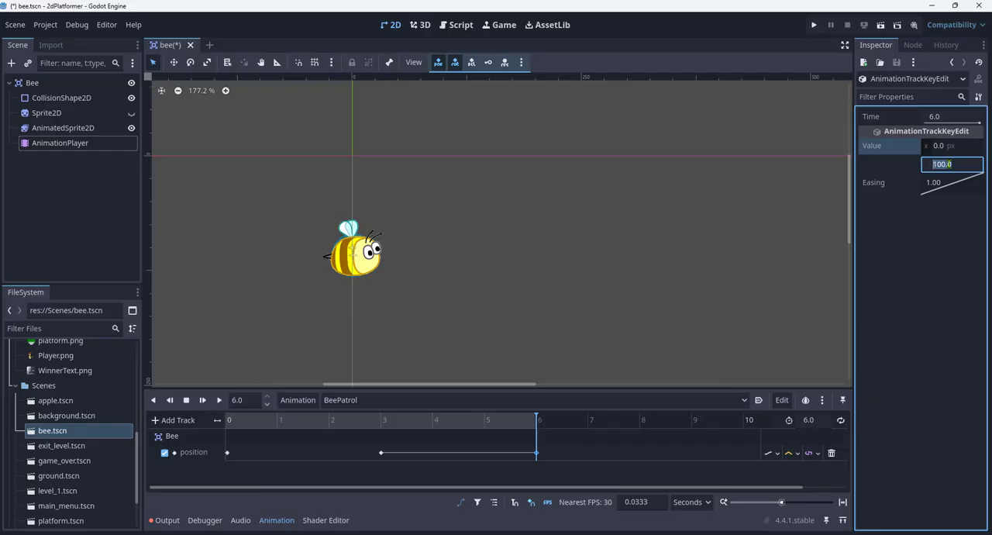
{"action": "type", "text": "0"}
{"action": "key", "text": "Return"}
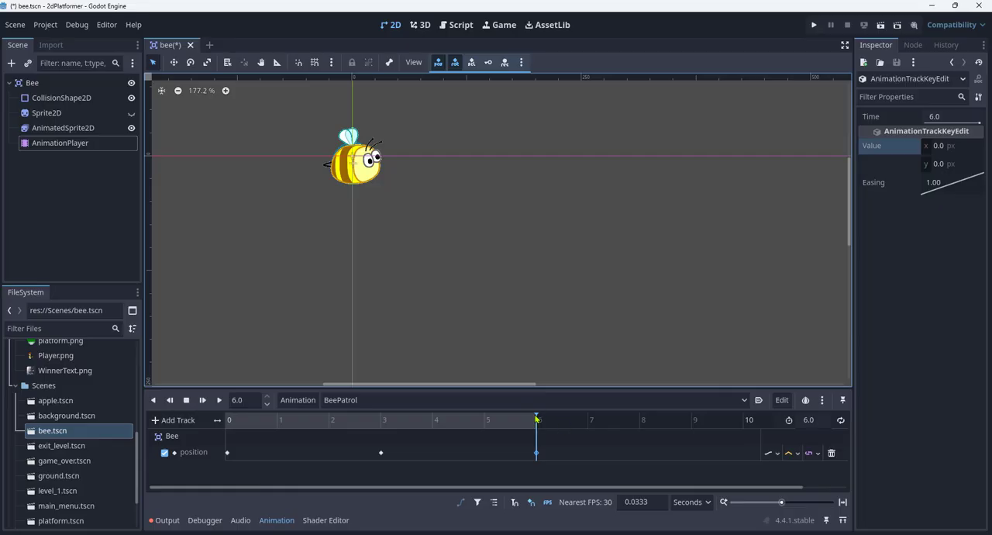
- Save the bee scene and play the BeePatrol animation from the start
{"action": "mouse_move", "coordinate": [538, 419]}
{"action": "left_mouse_down"}
{"action": "mouse_move", "coordinate": [227, 427]}
{"action": "mouse_move", "coordinate": [318, 438]}
{"action": "mouse_move", "coordinate": [537, 424]}
{"action": "left_mouse_up"}
{"action": "left_click", "coordinate": [9, 26]}
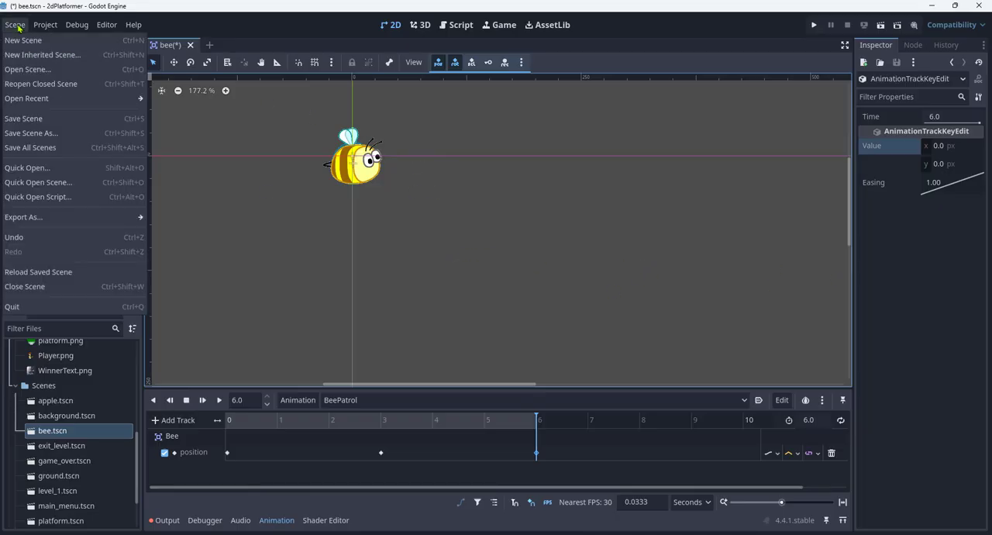
{"action": "left_click", "coordinate": [34, 120]}
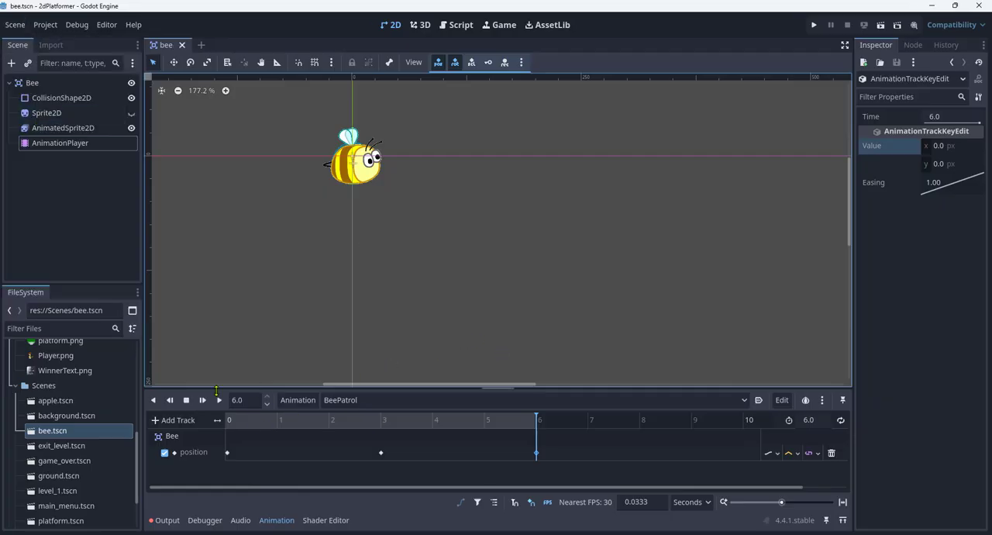
{"action": "left_click", "coordinate": [219, 400]}
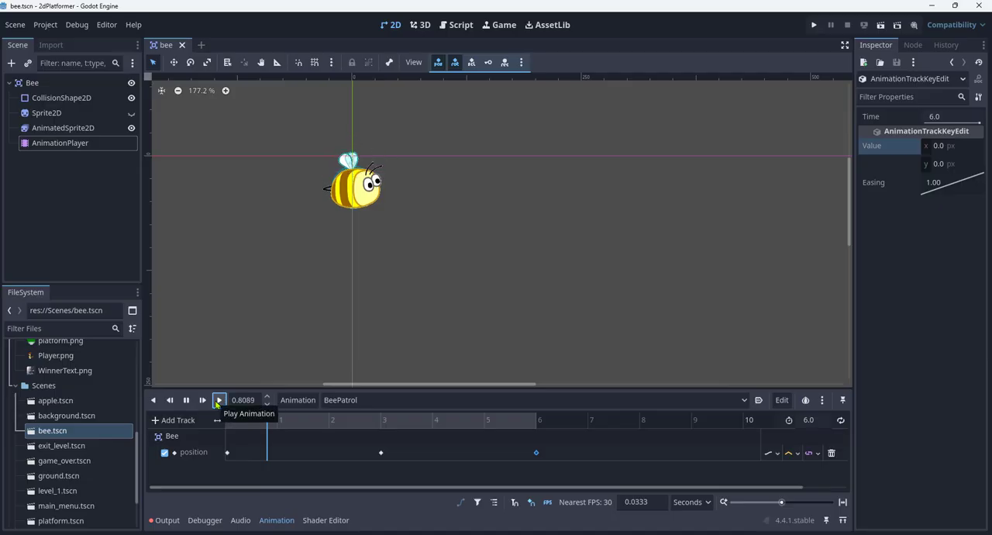